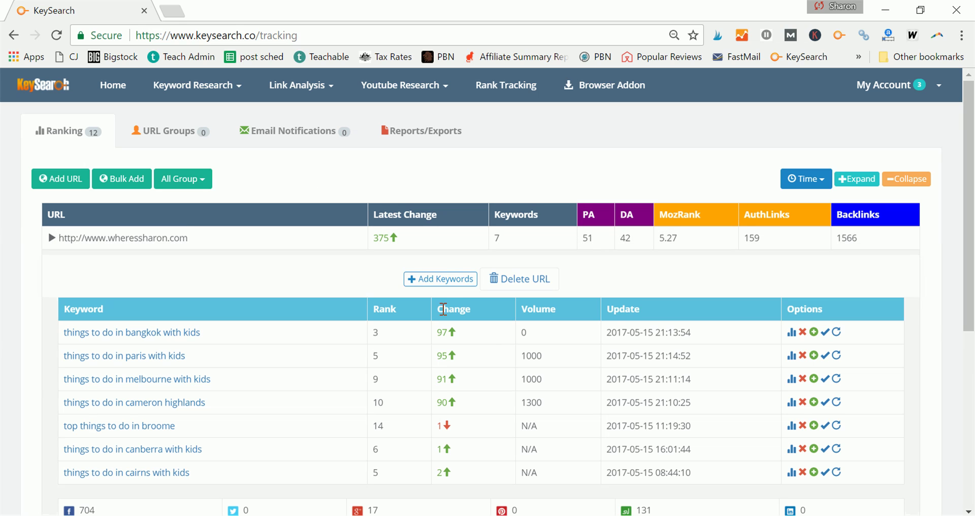
# - Display the keyword rank graph for "things to do in cairns with kids" and examine its ranking history
pyautogui.click(441, 279)
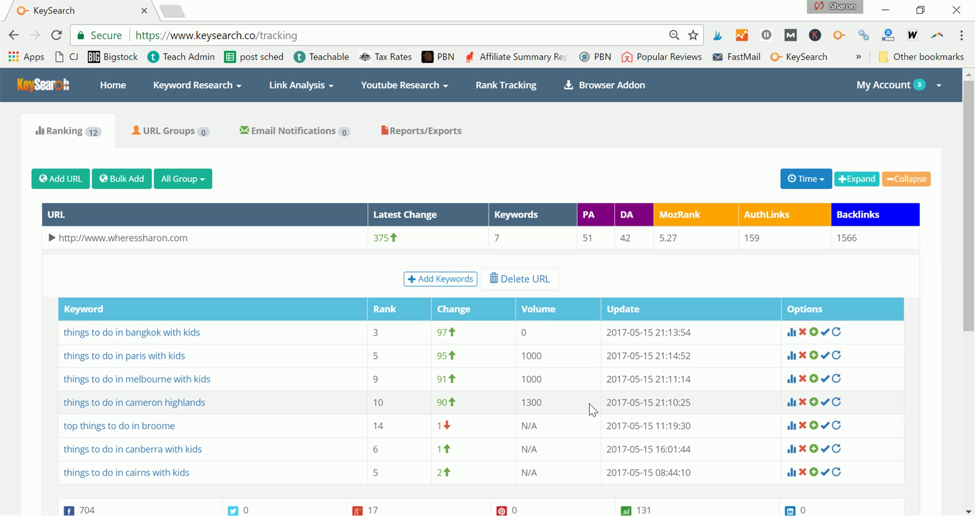
pyautogui.click(791, 473)
pyautogui.scroll(-3, 973, 252)
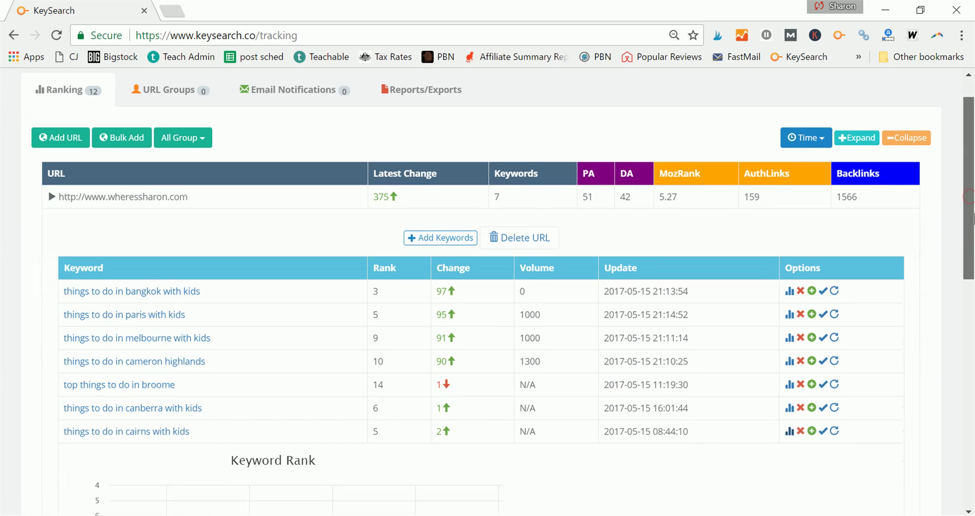
pyautogui.scroll(-2, 973, 252)
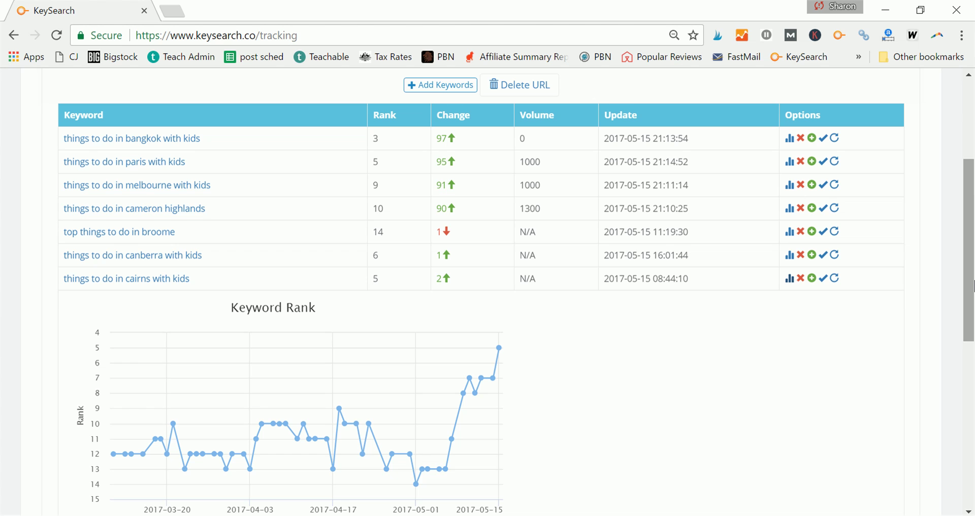
pyautogui.moveTo(973, 284); pyautogui.dragTo(971, 192)
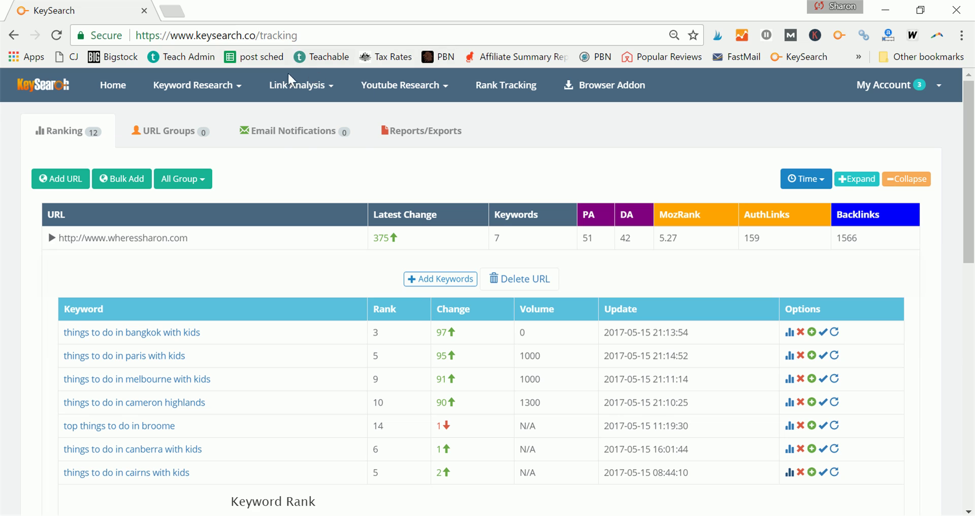
pyautogui.click(297, 87)
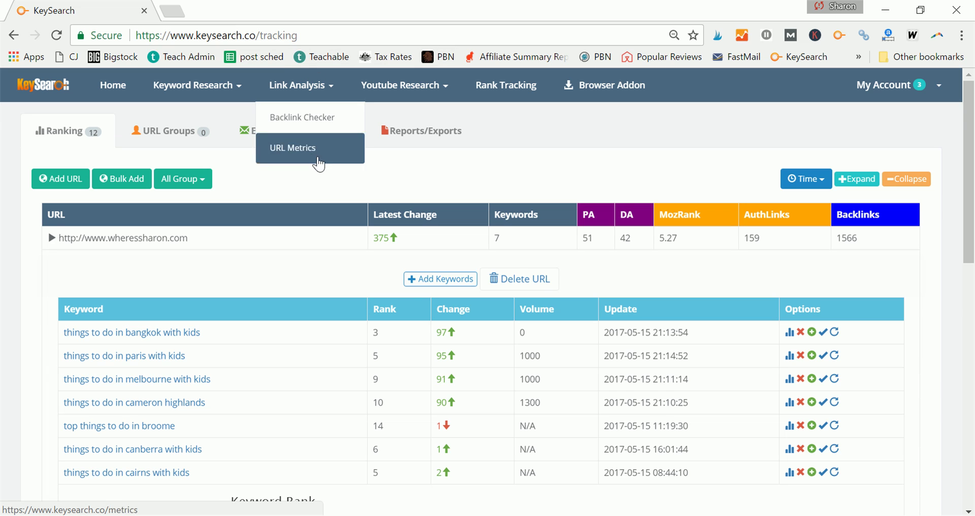
pyautogui.click(318, 161)
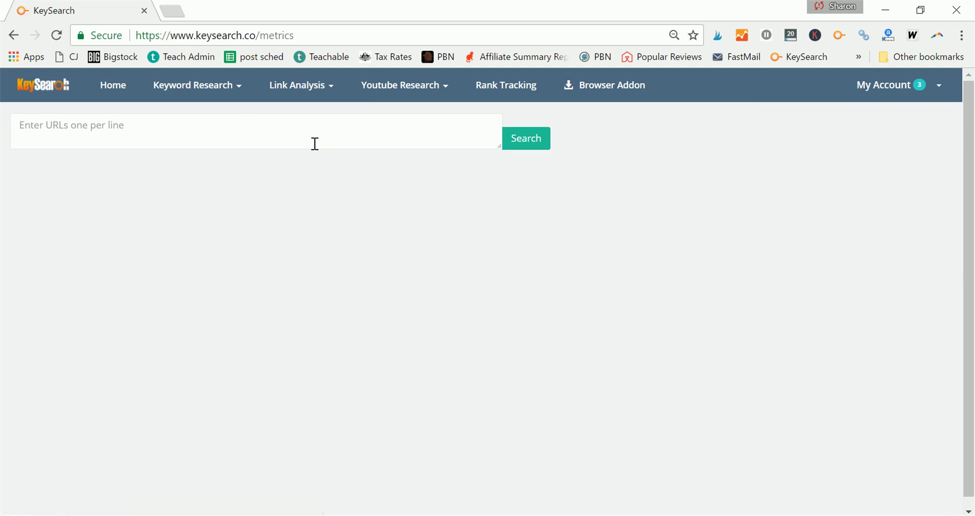
pyautogui.click(239, 124)
pyautogui.write('ww')
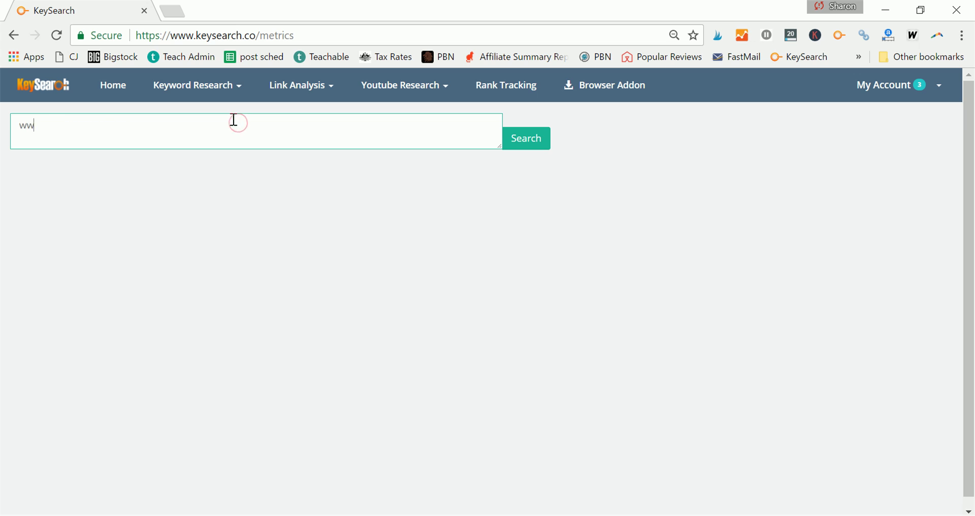
pyautogui.write('w.digitalnoma')
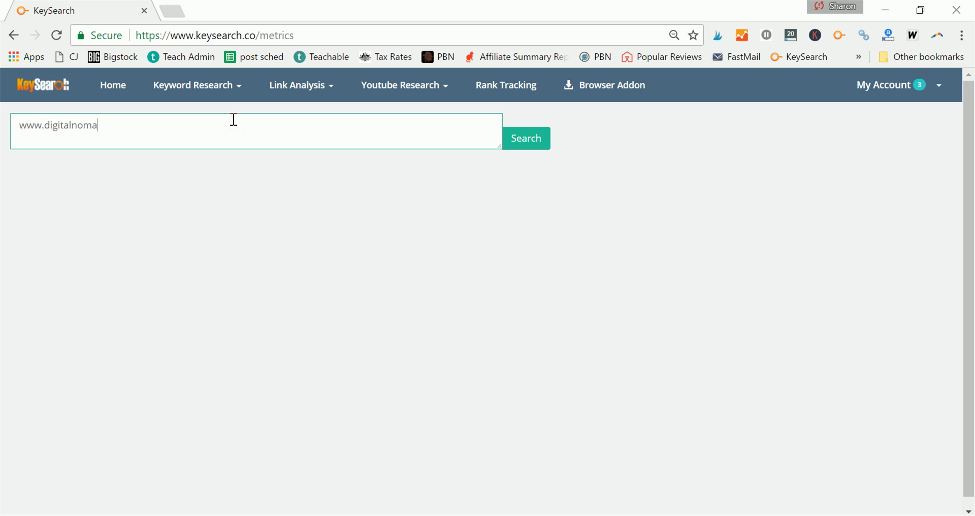
pyautogui.write('dwannabe.com')
pyautogui.click(534, 142)
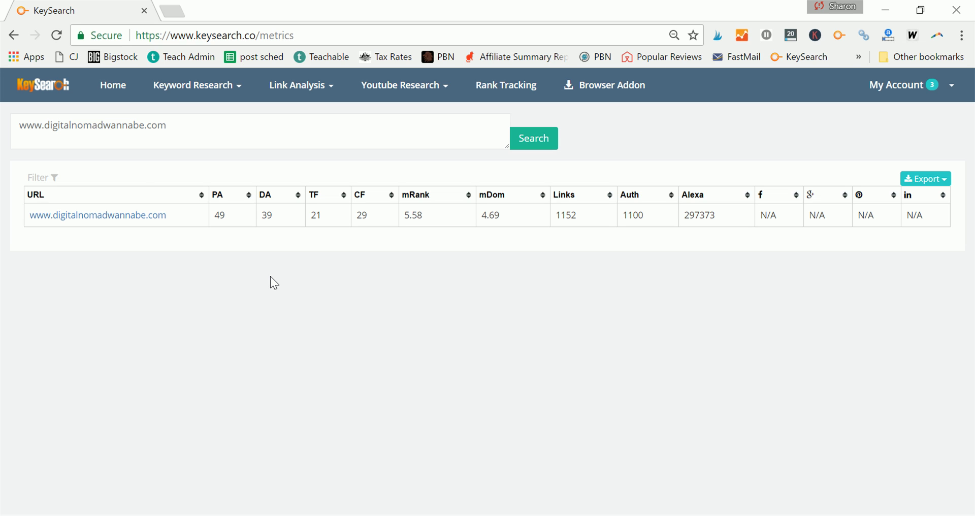
pyautogui.click(197, 135)
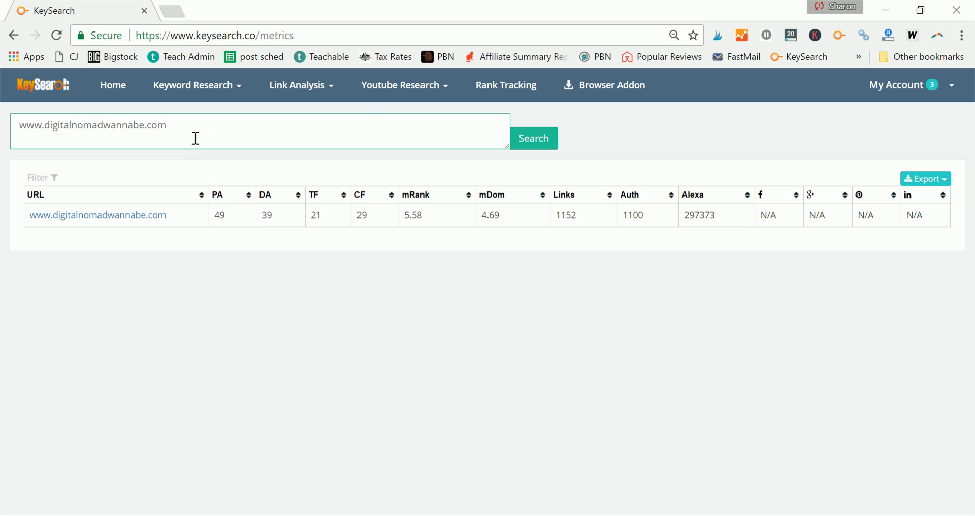
pyautogui.click(325, 84)
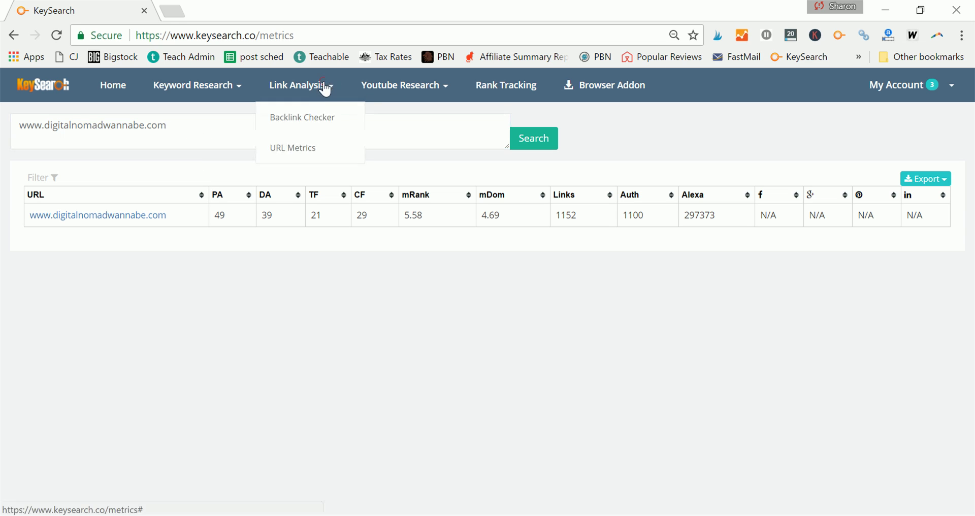
pyautogui.click(316, 130)
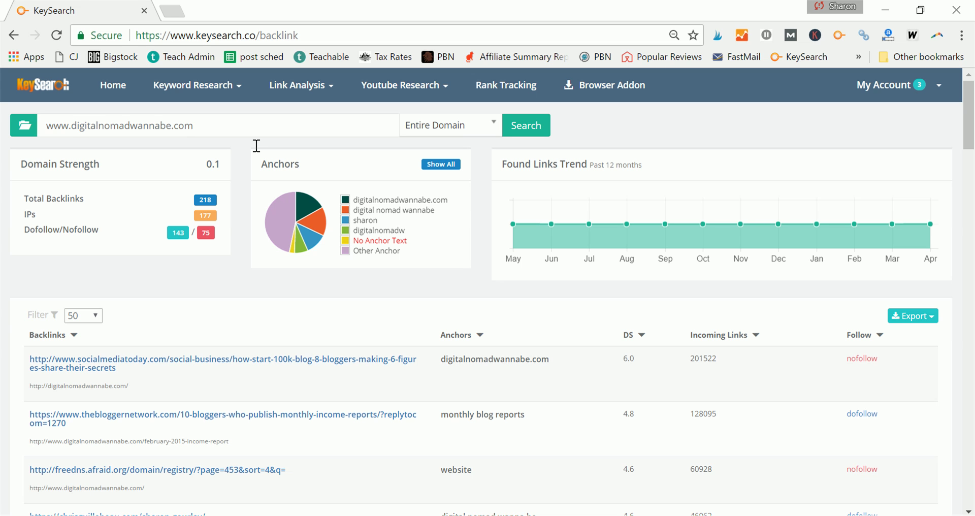
pyautogui.scroll(-10, 276, 236)
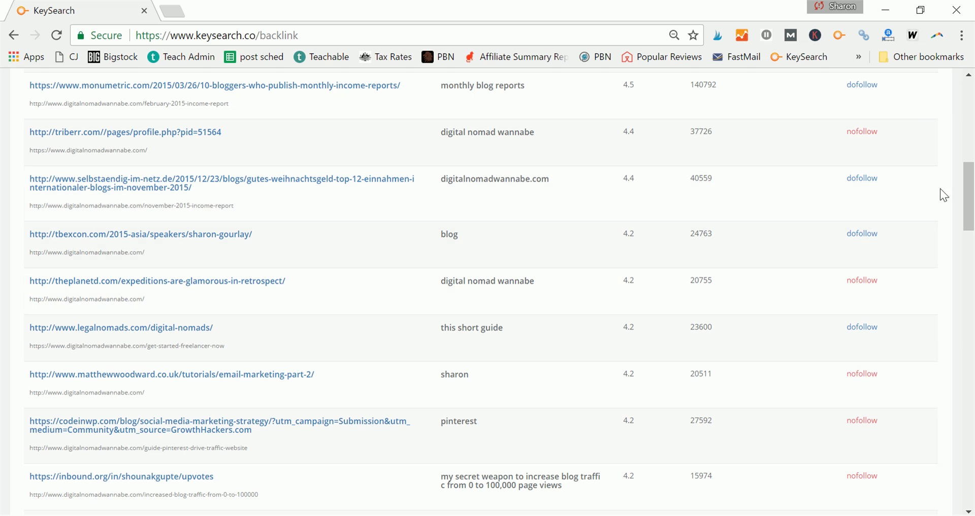
pyautogui.moveTo(973, 208); pyautogui.dragTo(971, 119)
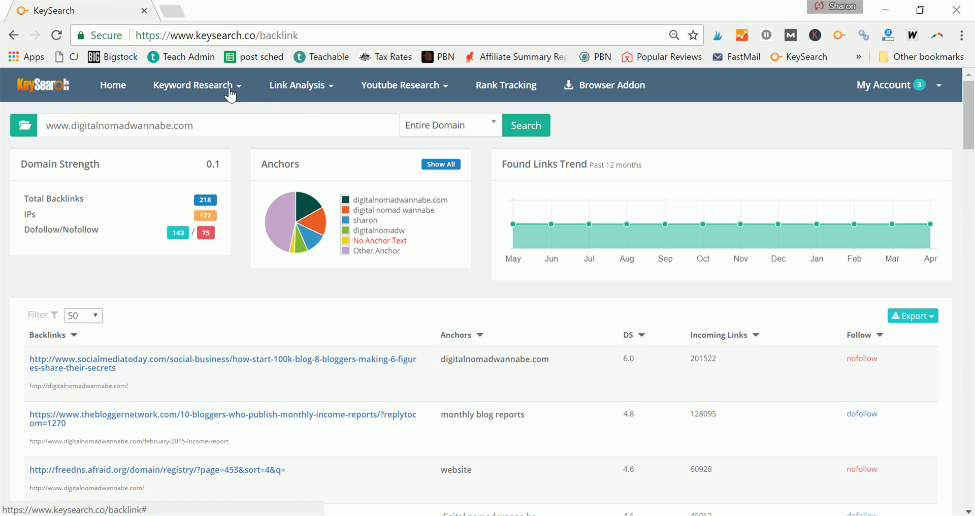
# - Research the keyword "things to do in malaysia" for All Locations with Keyword Planner and examine its volume, trend and ranking pages
pyautogui.moveTo(230, 96)
pyautogui.click(212, 116)
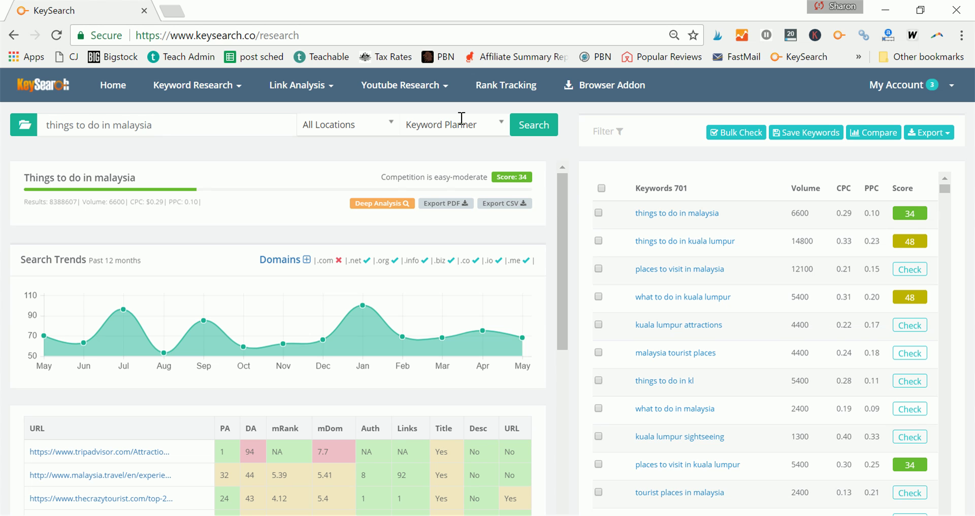
pyautogui.moveTo(562, 200); pyautogui.dragTo(577, 312)
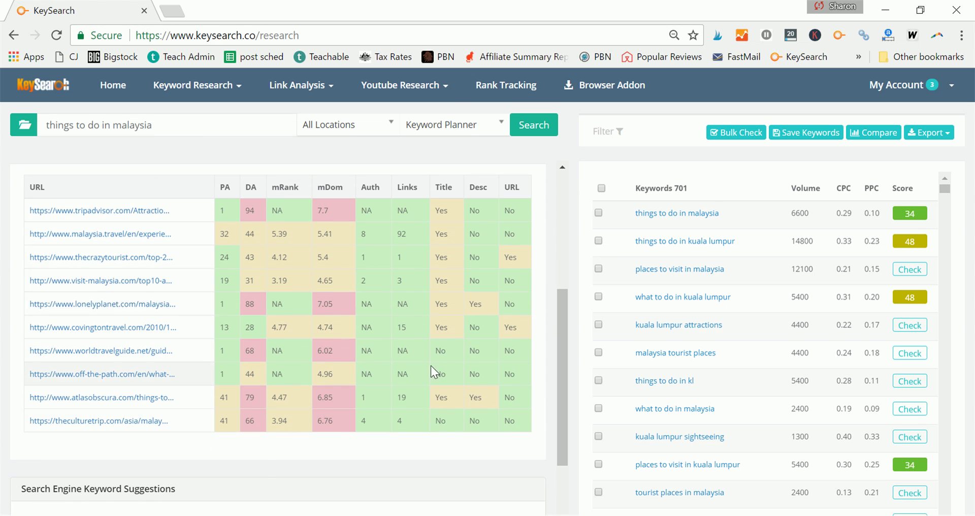
pyautogui.scroll(-2, 430, 365)
pyautogui.scroll(3, 425, 367)
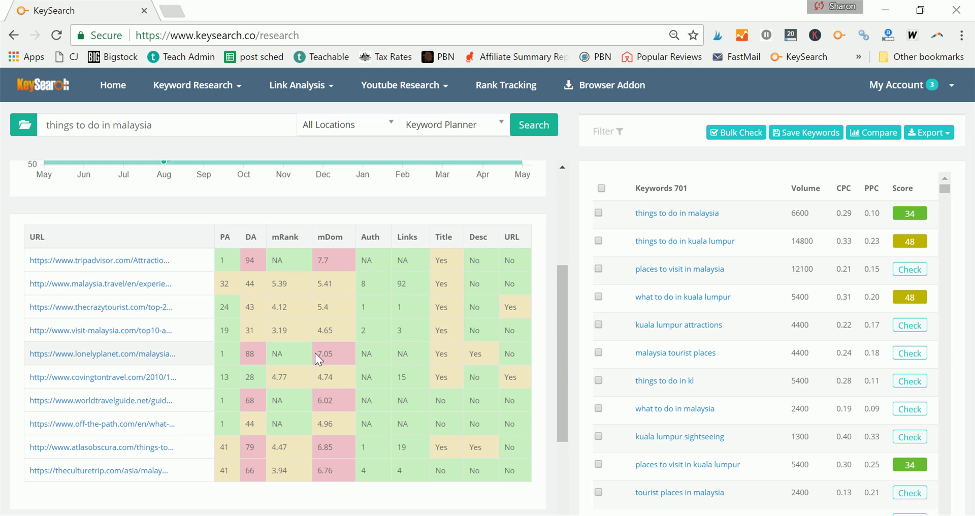
pyautogui.scroll(3, 315, 353)
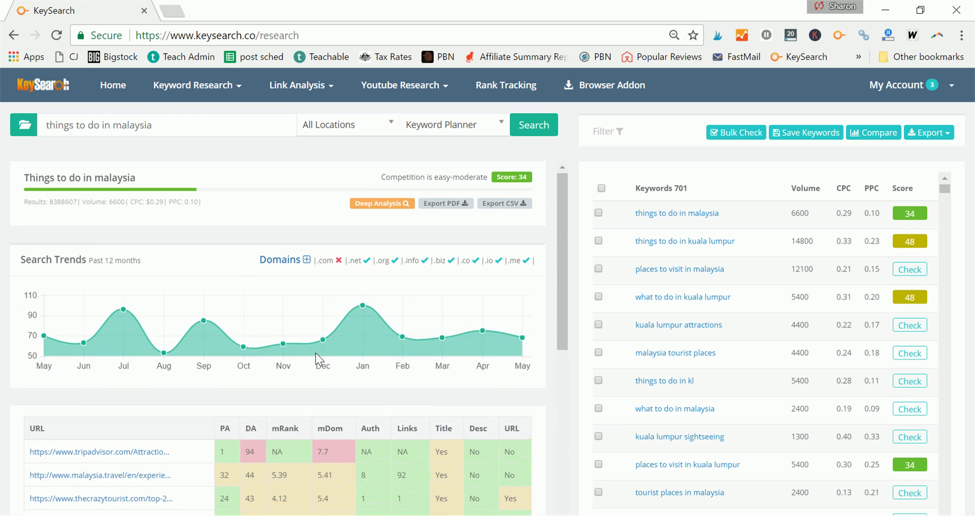
pyautogui.doubleClick(123, 205)
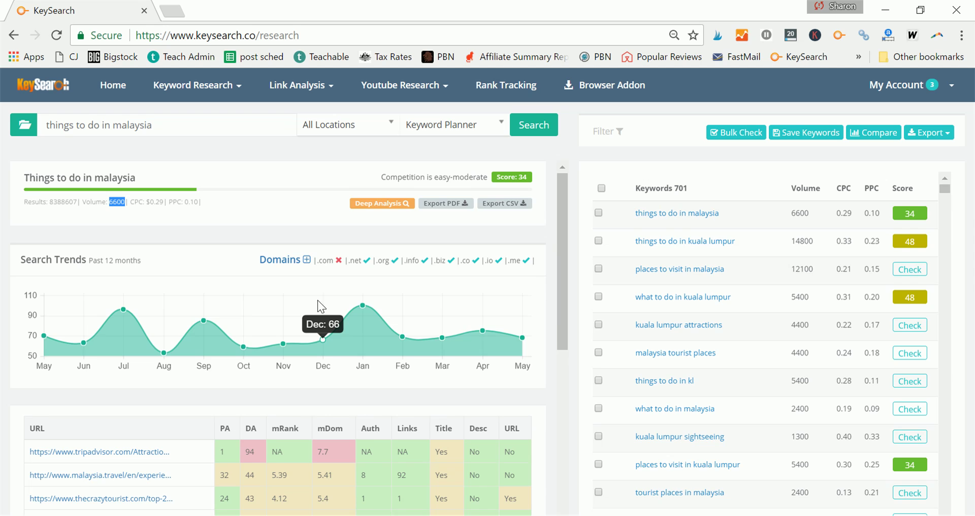
pyautogui.scroll(-8, 310, 303)
pyautogui.scroll(8, 310, 303)
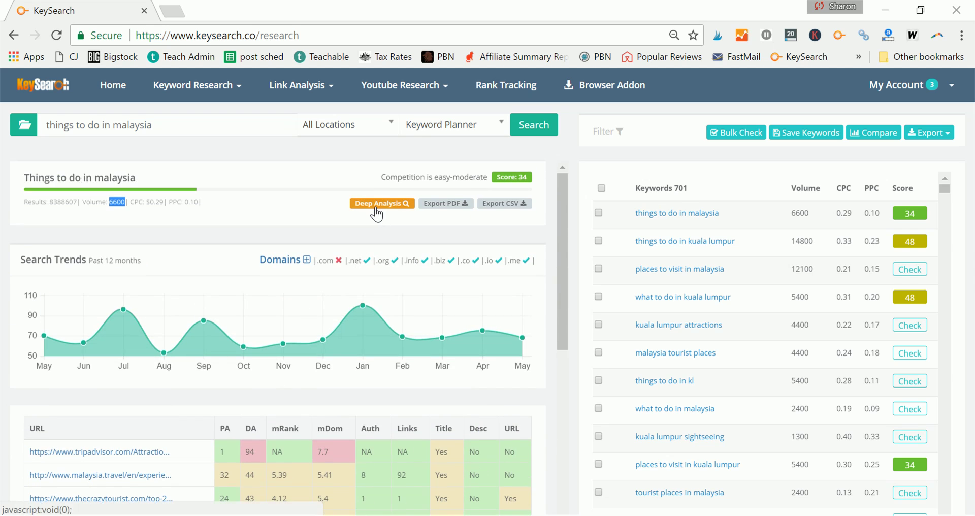
# - Run a Deep Analysis of "things to do in malaysia", examine its search trend and ranking page metrics, and close it
pyautogui.click(376, 205)
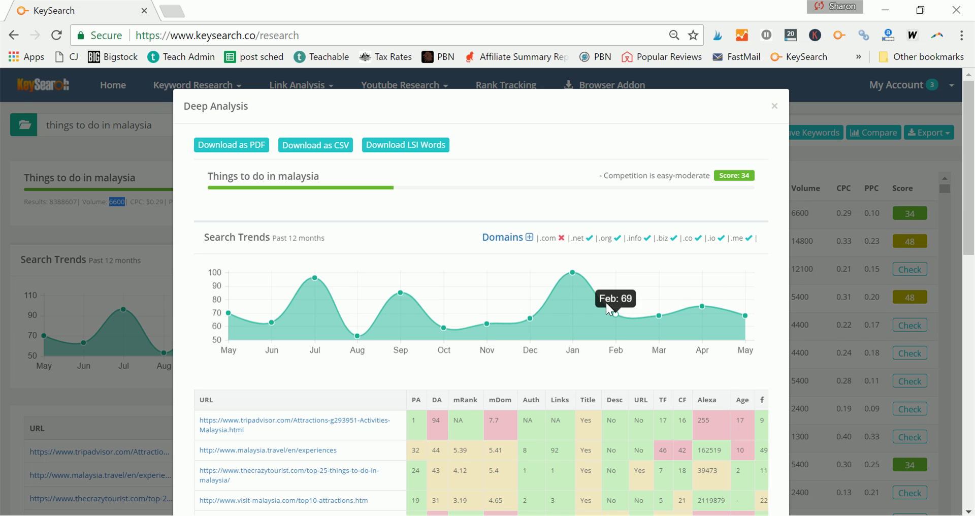
pyautogui.scroll(-3, 578, 303)
pyautogui.scroll(1, 578, 303)
pyautogui.scroll(2, 578, 303)
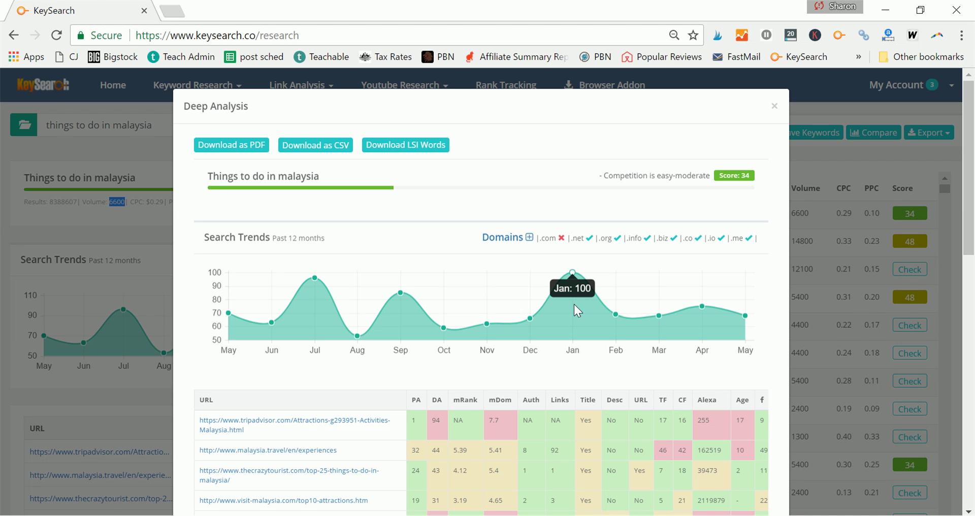
pyautogui.scroll(-5, 574, 303)
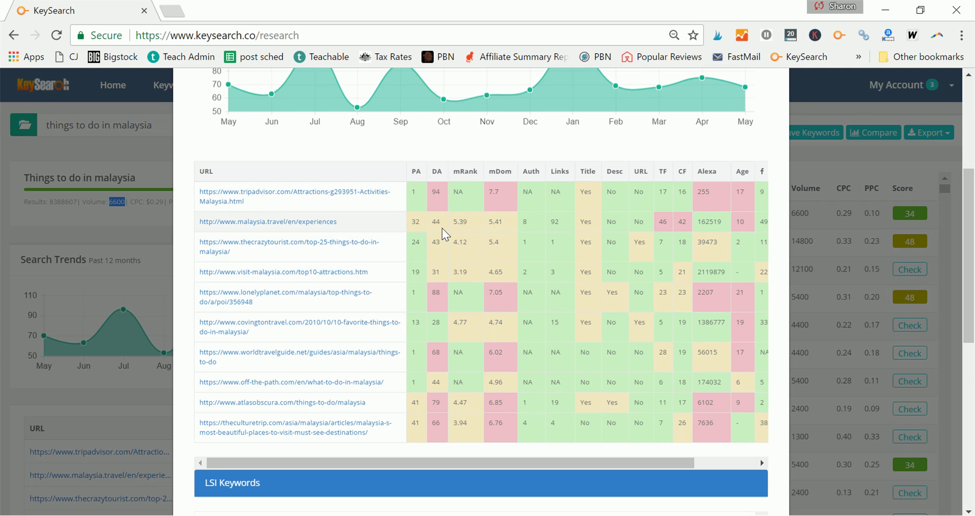
pyautogui.scroll(5, 441, 227)
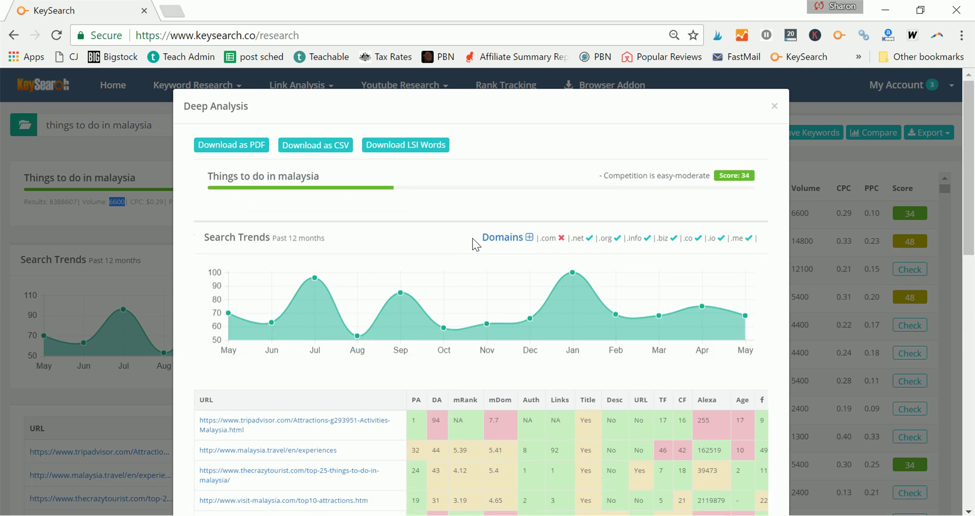
pyautogui.click(774, 105)
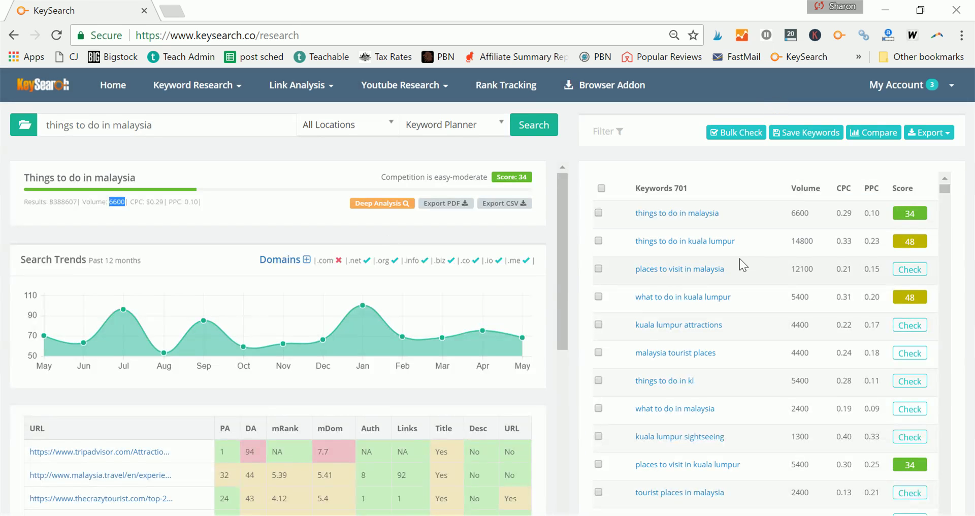
# - Filter the related keywords to those containing "malaysia" with at least 2 words and a volume from 20
pyautogui.scroll(-10, 744, 273)
pyautogui.scroll(15, 744, 273)
pyautogui.moveTo(198, 314)
pyautogui.click(603, 132)
pyautogui.click(265, 213)
pyautogui.write('malaysia')
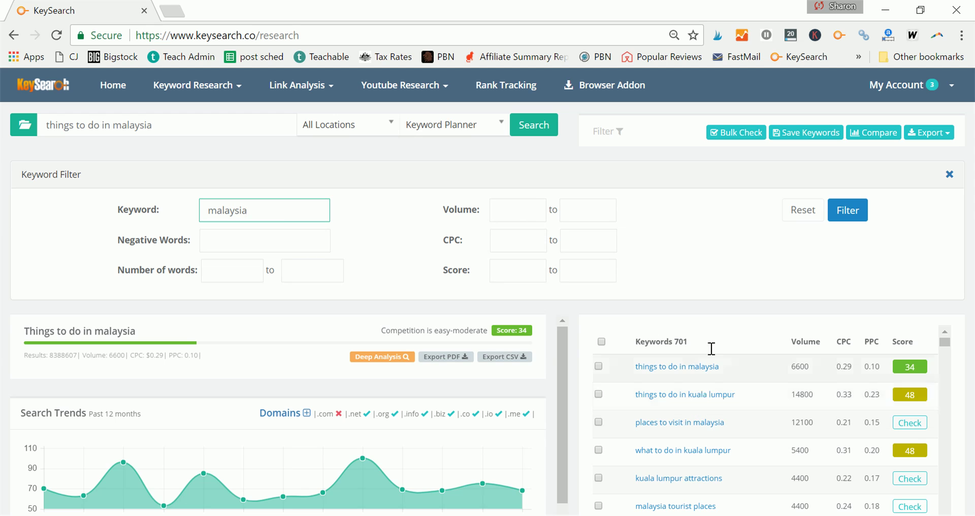
pyautogui.click(233, 276)
pyautogui.write('2')
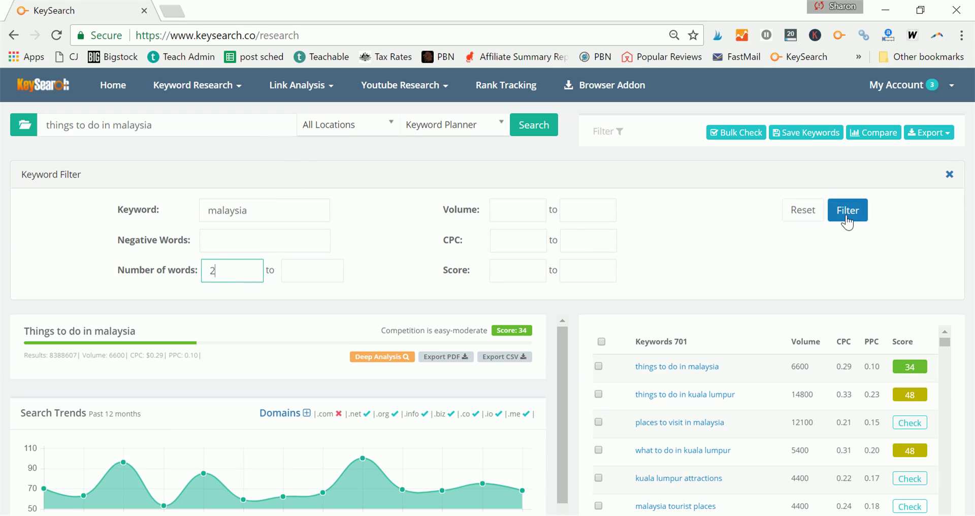
pyautogui.click(518, 213)
pyautogui.write('20')
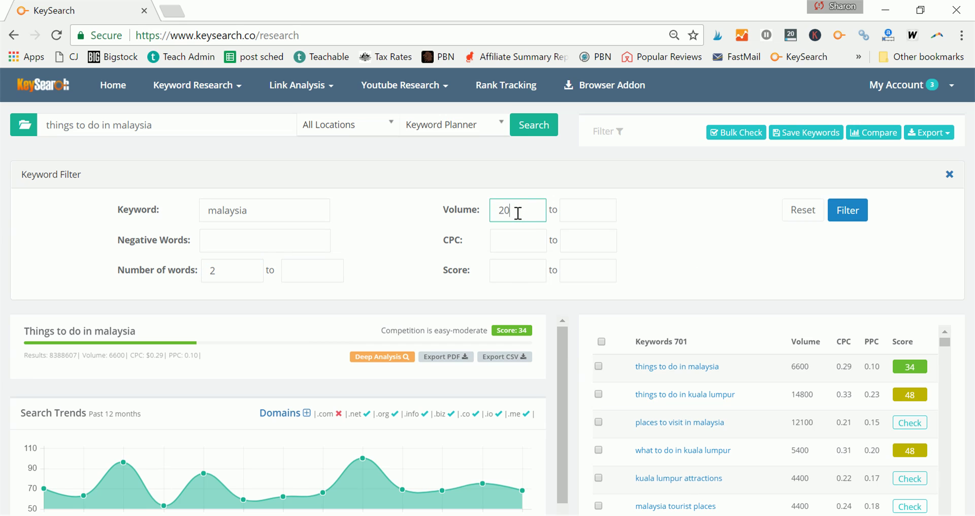
pyautogui.click(856, 212)
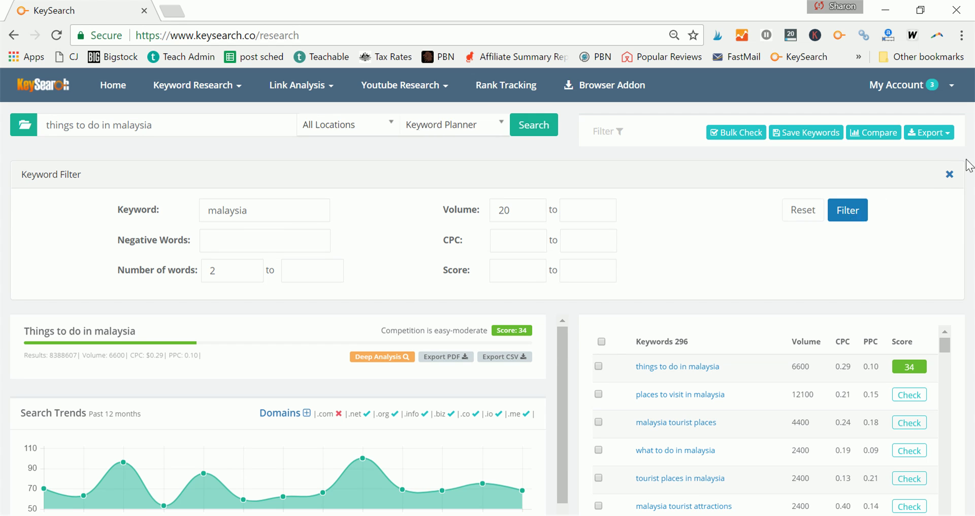
pyautogui.click(949, 175)
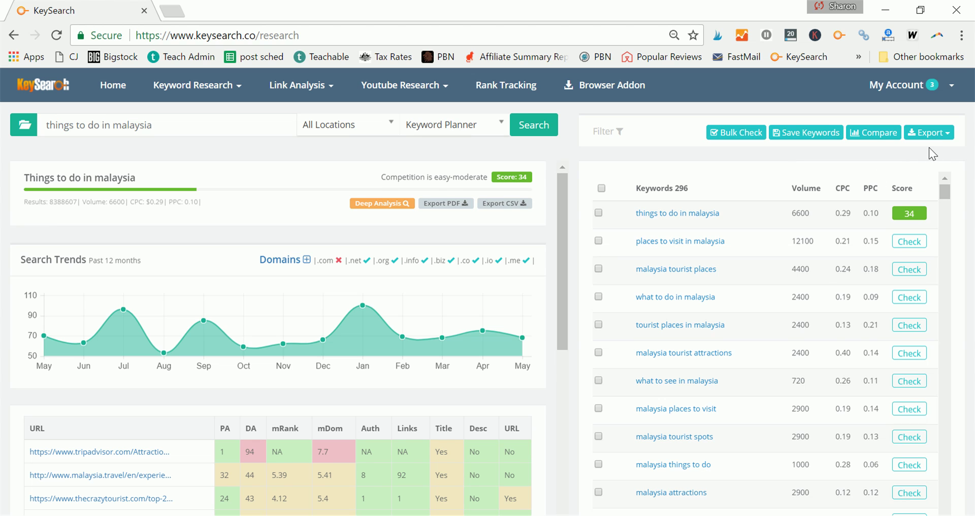
pyautogui.click(936, 136)
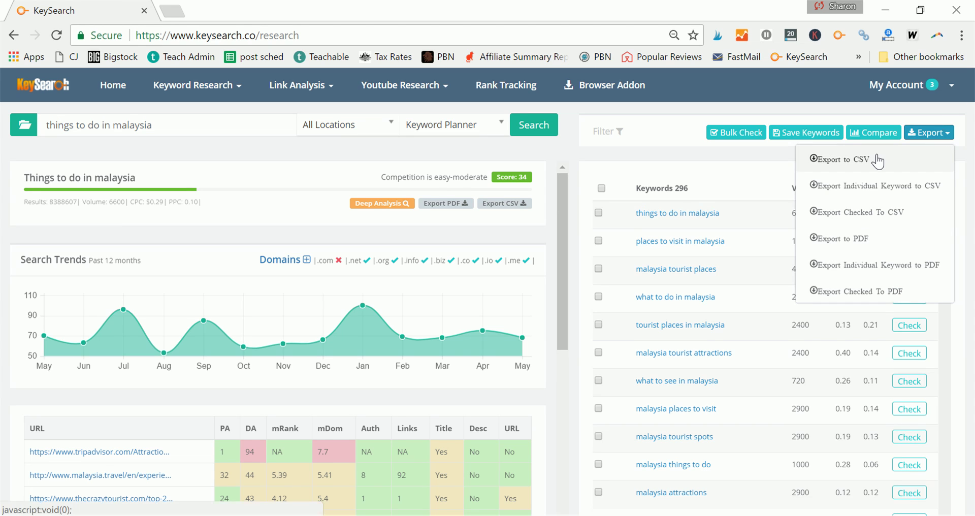
pyautogui.click(754, 152)
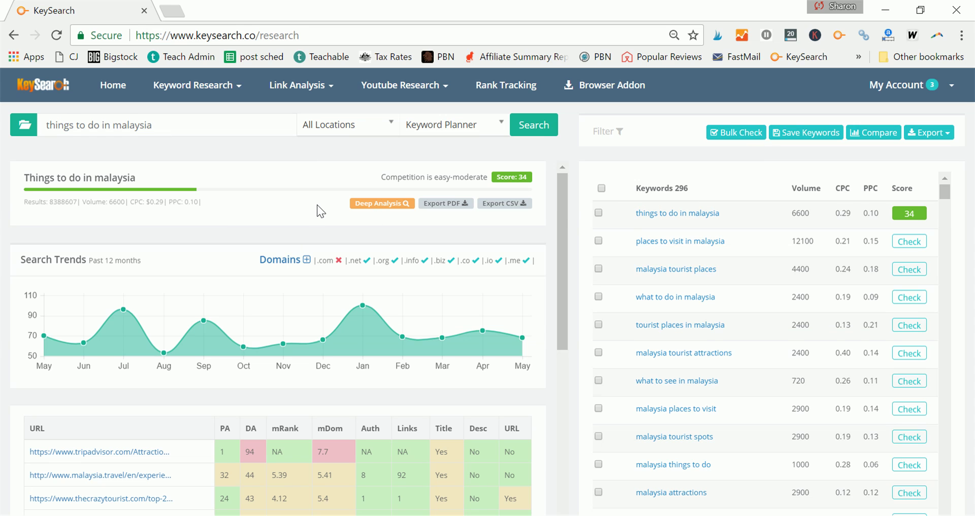
# - Search the Competitors Keywords of nomadicmatt.com for All Locations and examine the listed keywords with their volume, CPC and rank
pyautogui.click(484, 125)
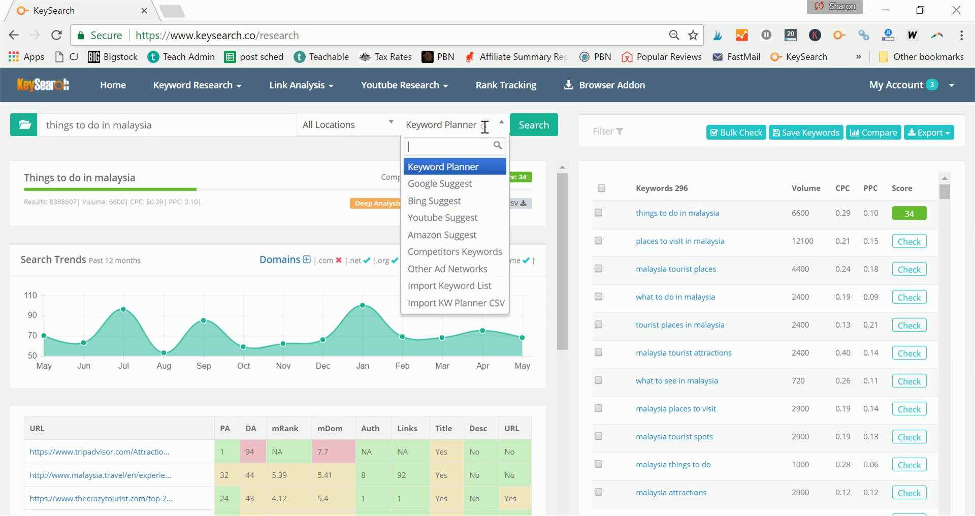
pyautogui.click(455, 251)
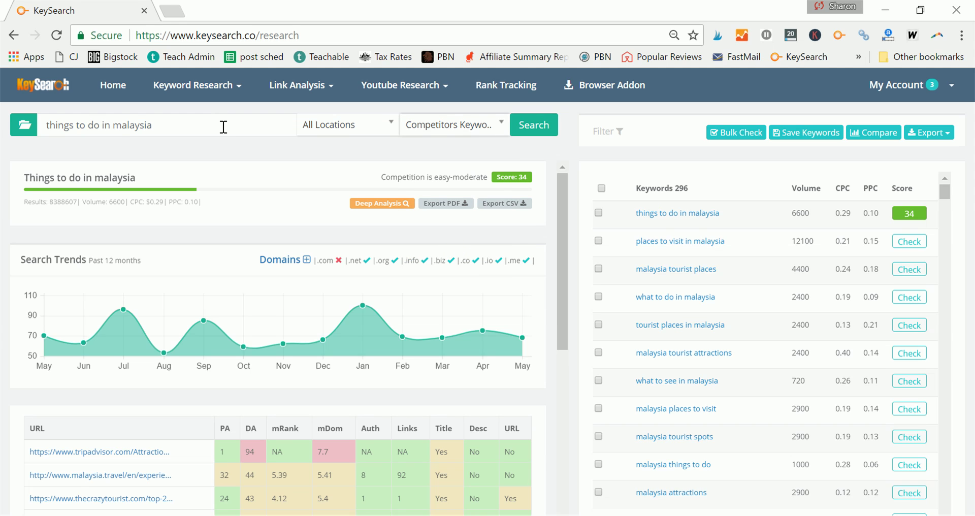
pyautogui.moveTo(222, 123); pyautogui.dragTo(9, 117)
pyautogui.write('nom')
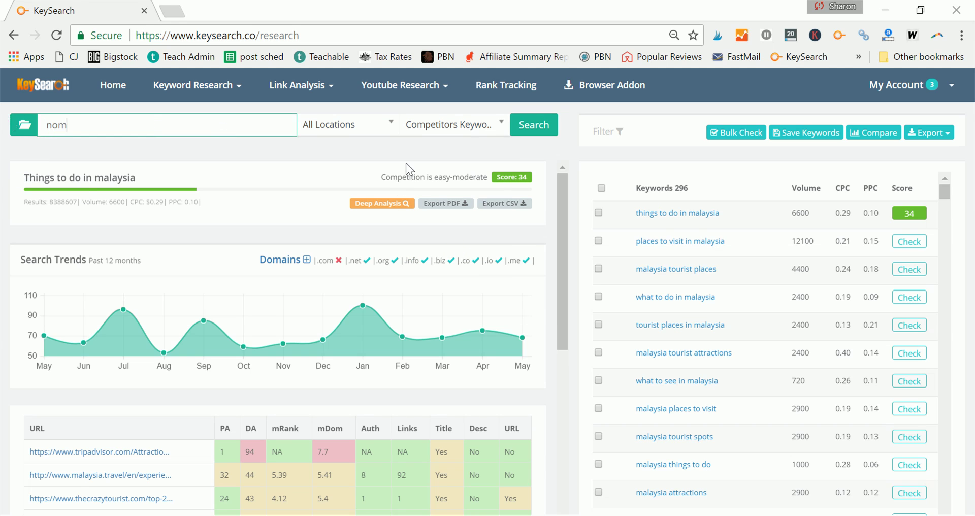
pyautogui.write('adicmatt.com')
pyautogui.click(535, 133)
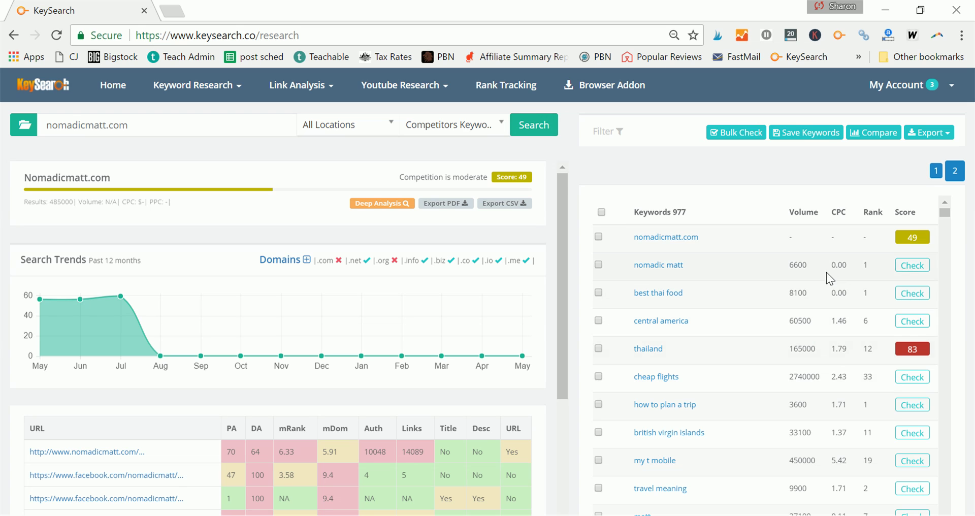
pyautogui.scroll(-2, 863, 280)
pyautogui.scroll(-1, 861, 283)
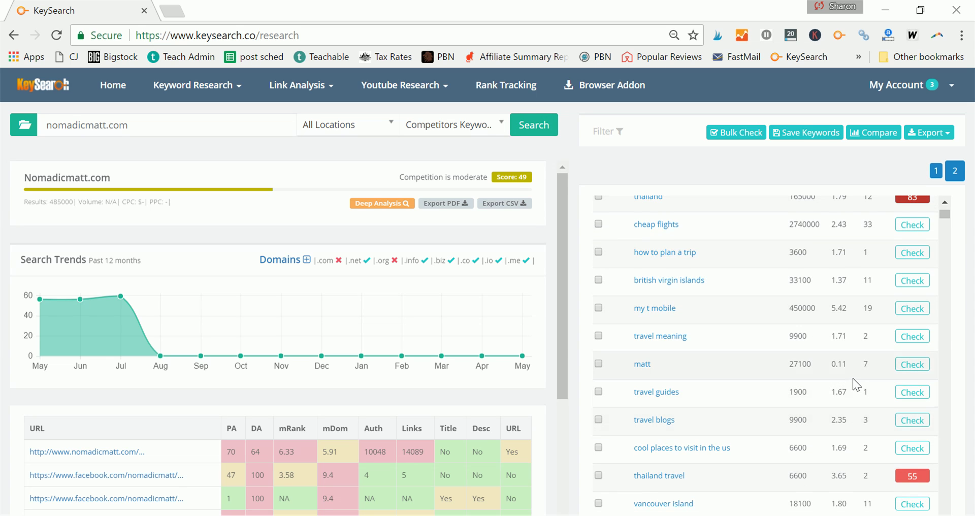
pyautogui.scroll(-2, 853, 381)
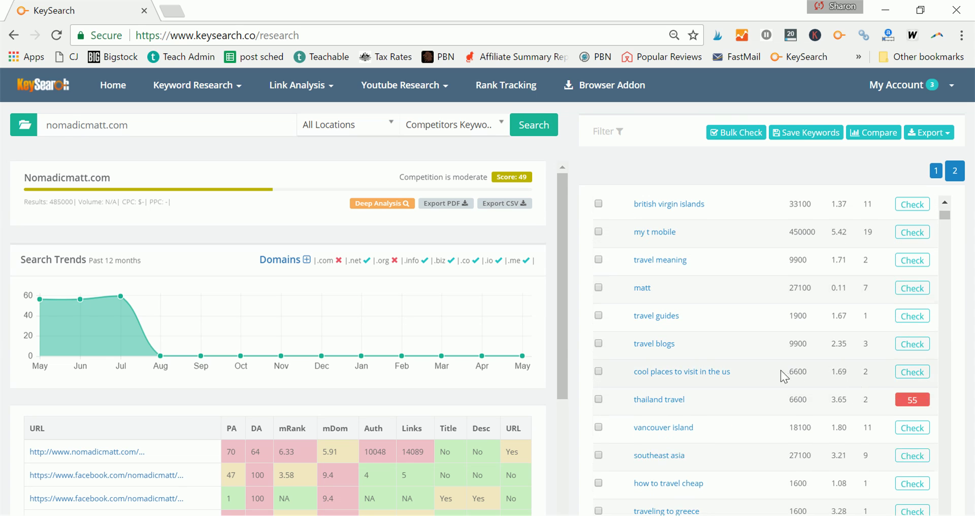
pyautogui.scroll(-2, 780, 372)
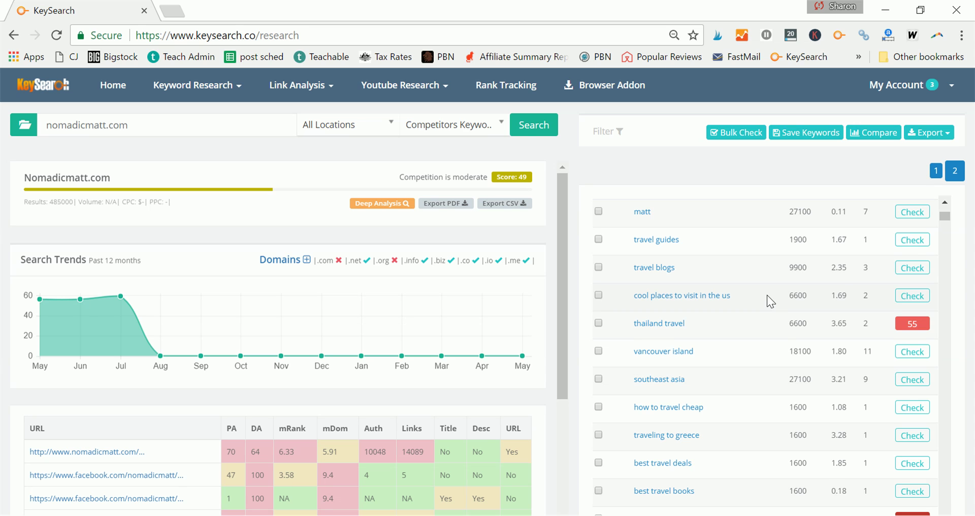
pyautogui.scroll(-5, 767, 294)
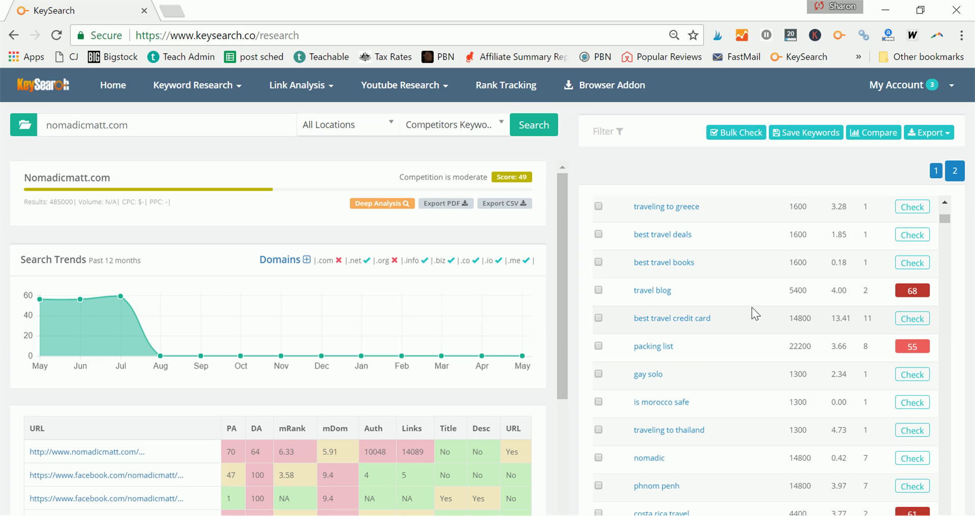
pyautogui.scroll(10, 751, 307)
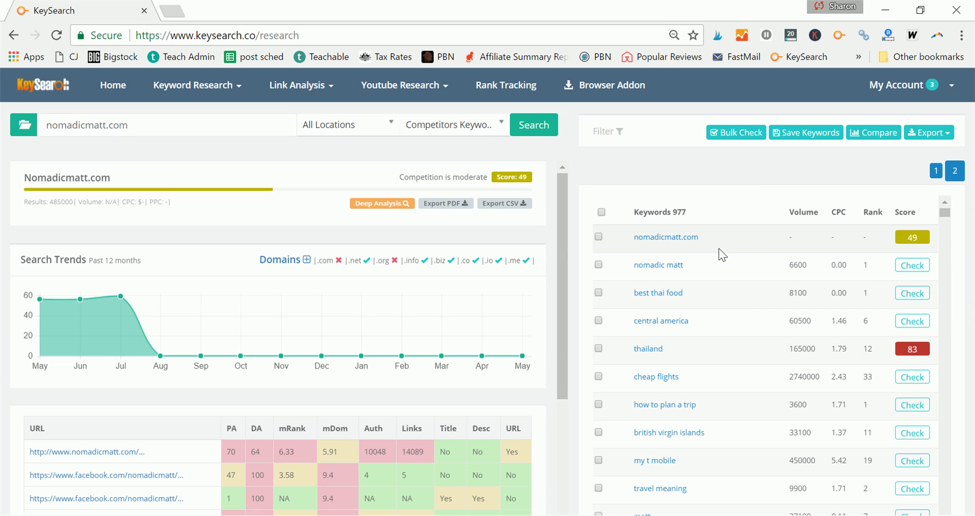
# - Run a Quick Difficulty check of "things to do in malaysia" for Any Location, examine the results, and check the account's remaining credits
pyautogui.click(238, 91)
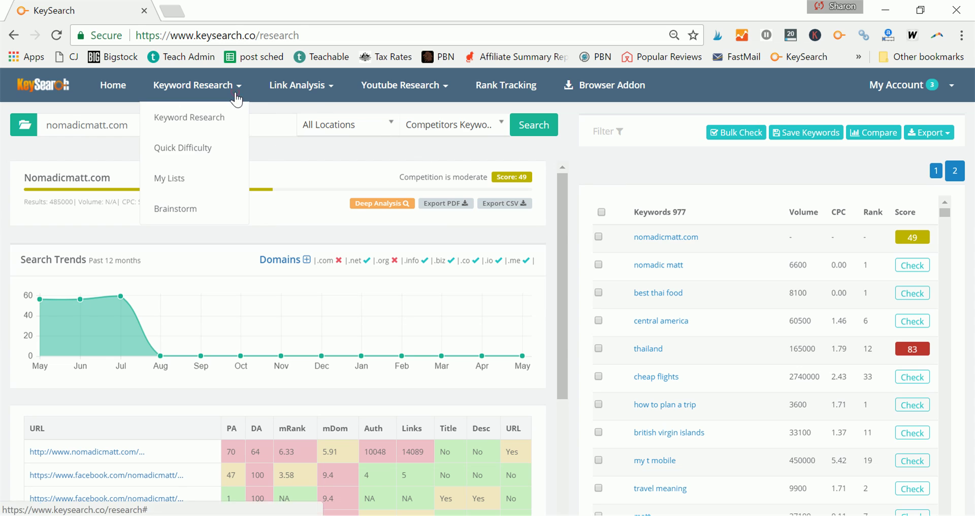
pyautogui.click(201, 155)
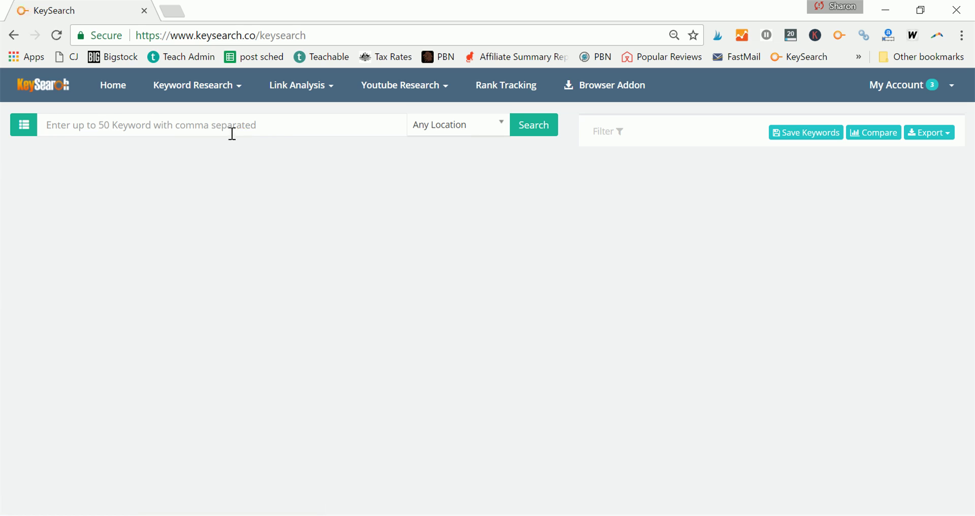
pyautogui.click(254, 124)
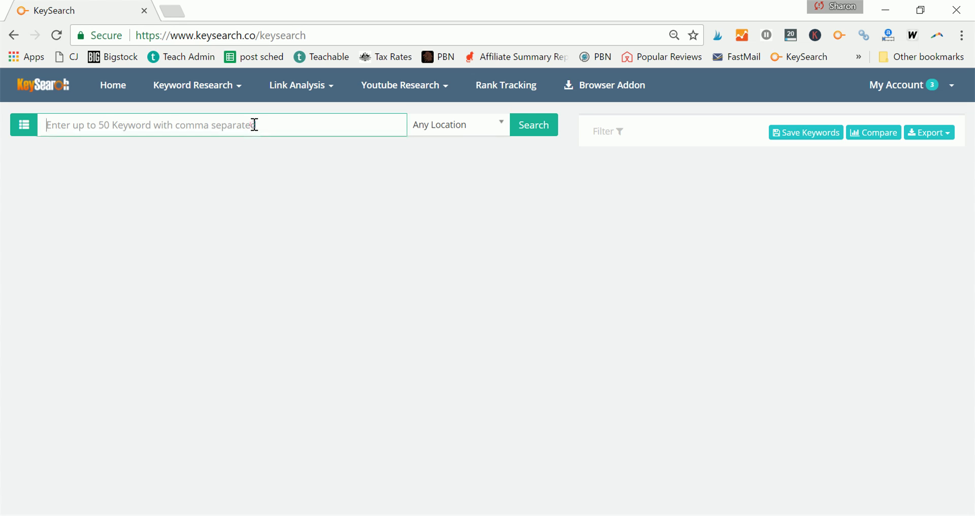
pyautogui.write('things to d')
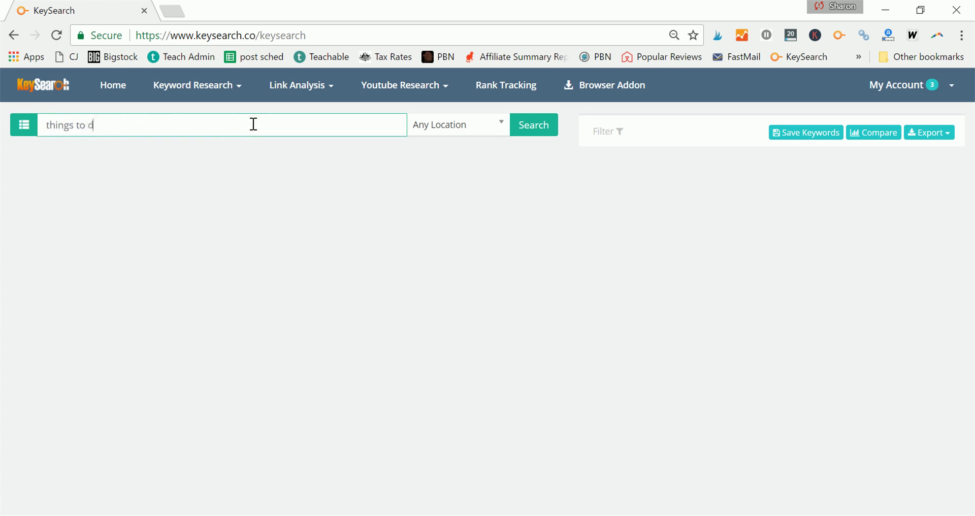
pyautogui.write('o in malaysia')
pyautogui.click(525, 127)
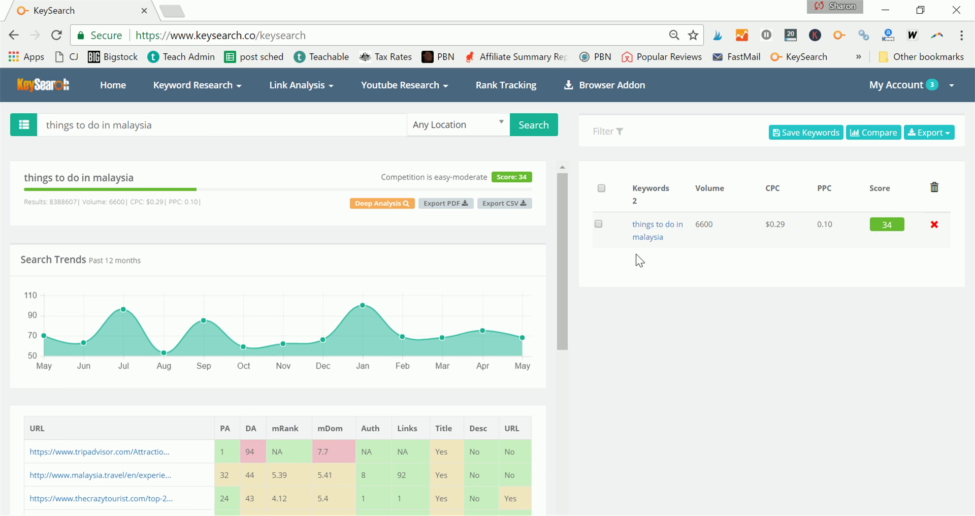
pyautogui.moveTo(559, 211); pyautogui.dragTo(552, 164)
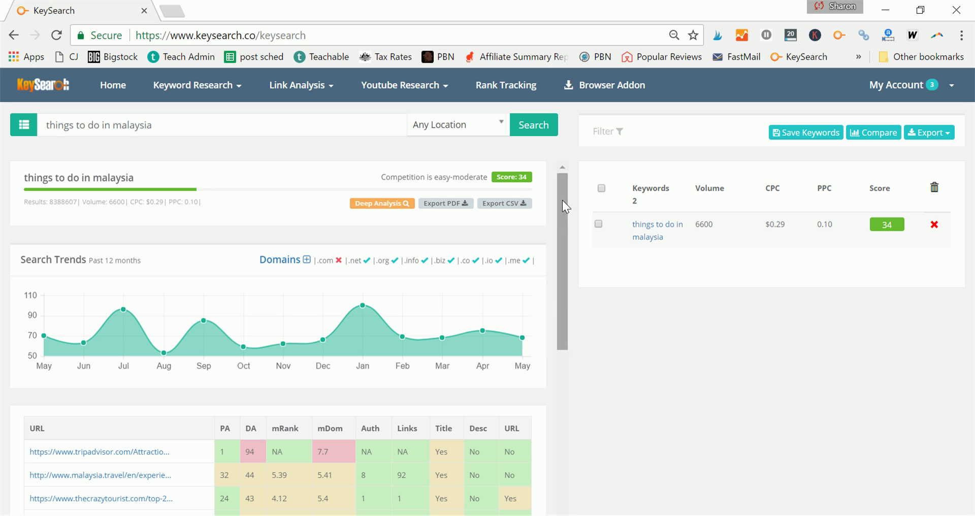
pyautogui.click(952, 87)
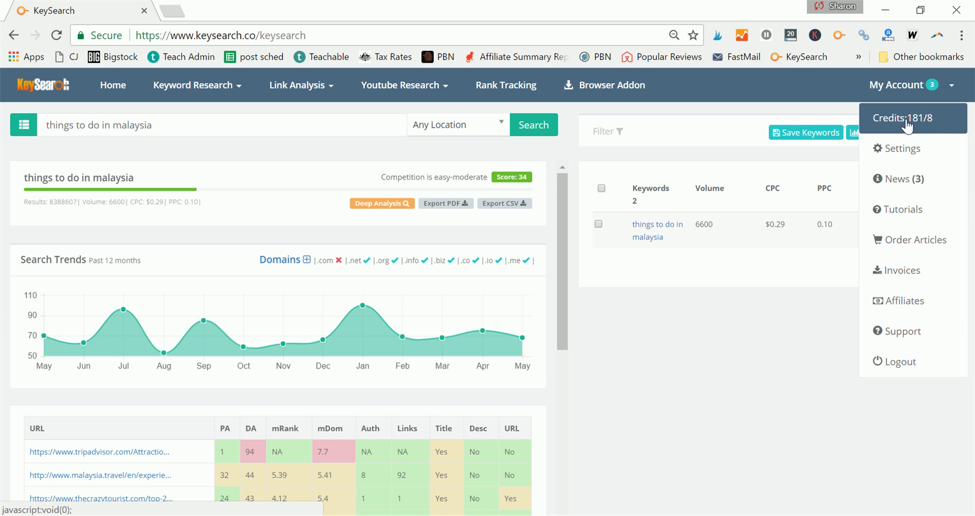
pyautogui.click(660, 390)
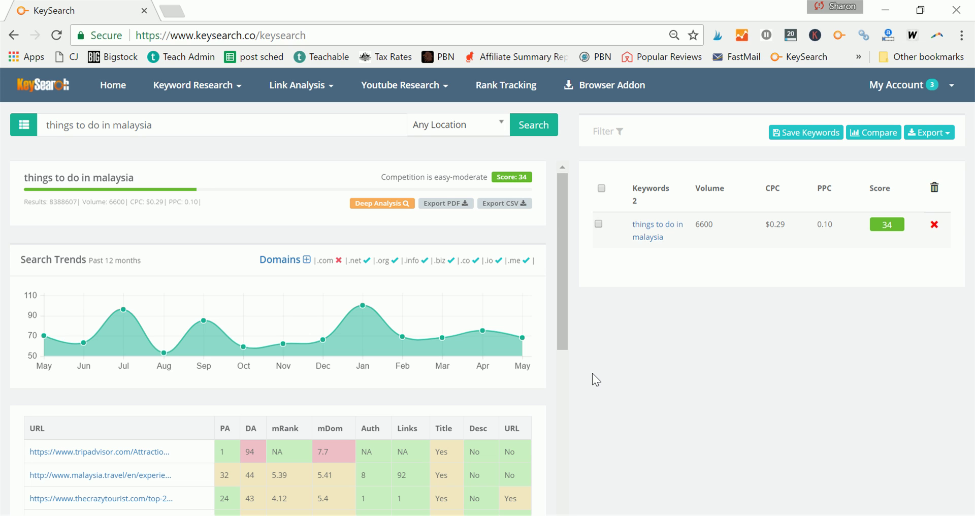
# - Open the Brainstorm page, examine its Twitter, Amazon and Google trend sections, and view the available Youtube Research options
pyautogui.click(235, 86)
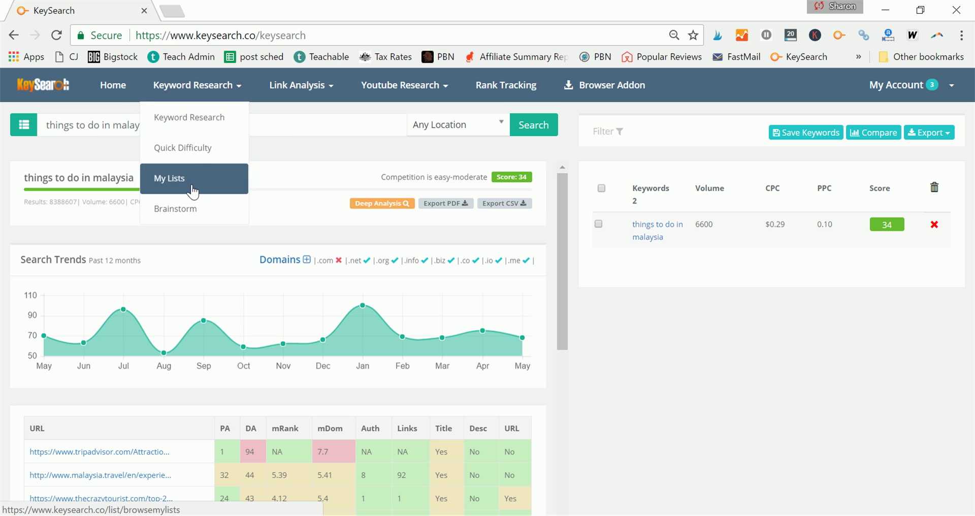
pyautogui.click(187, 210)
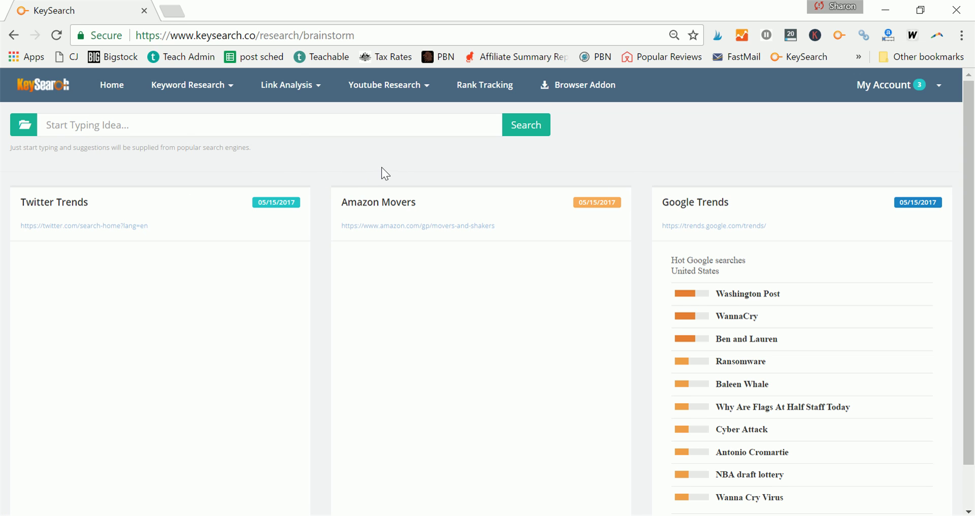
pyautogui.scroll(-1, 382, 168)
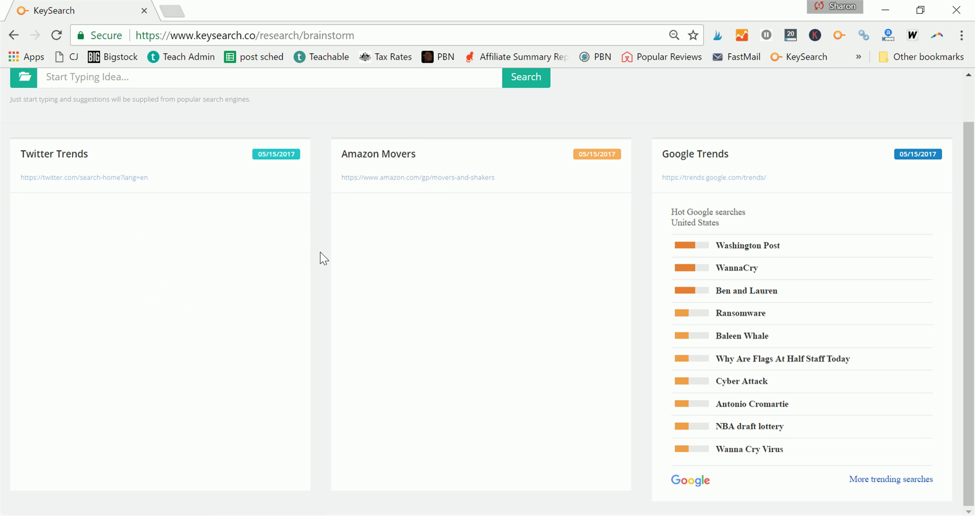
pyautogui.scroll(1, 320, 257)
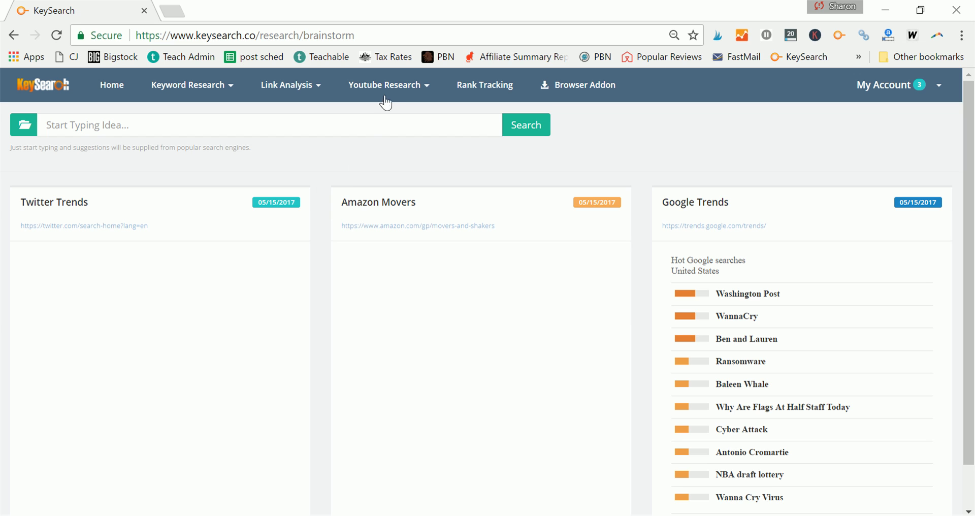
pyautogui.click(410, 84)
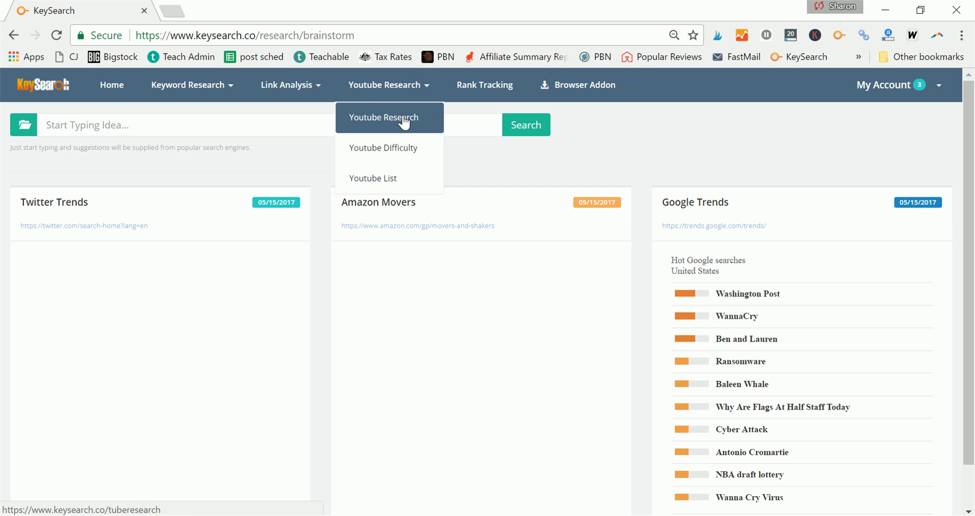
# - Return to Keyword Research with the nomadicmatt.com competitor keywords and check the account's remaining credits again
pyautogui.click(176, 86)
pyautogui.click(180, 127)
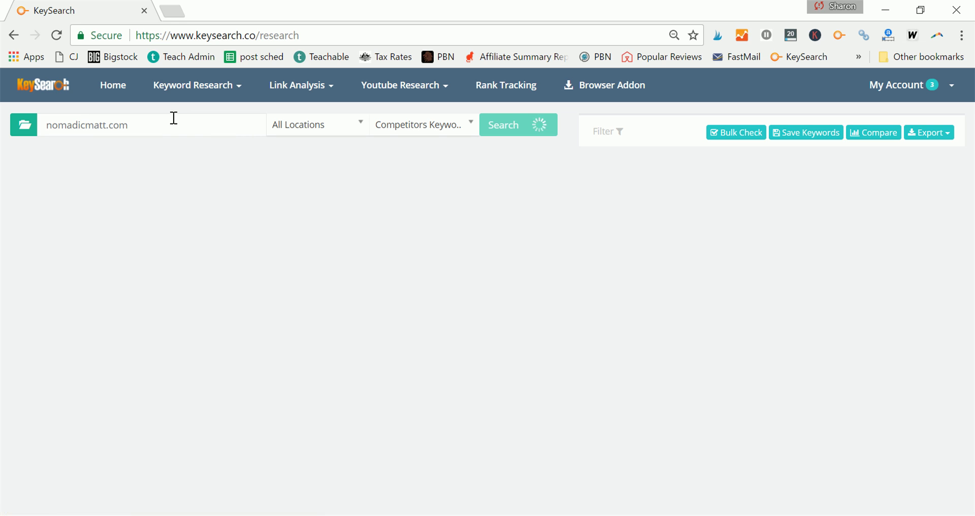
pyautogui.click(953, 91)
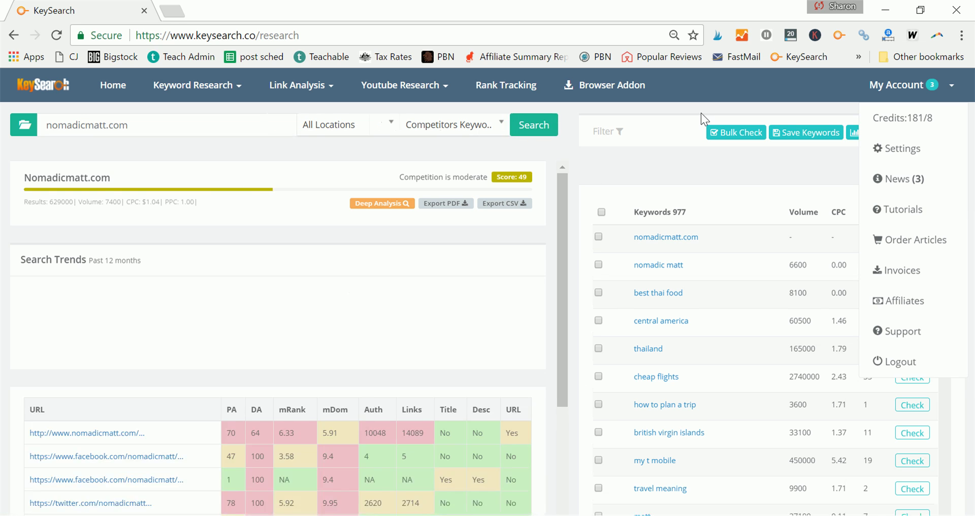
pyautogui.click(624, 163)
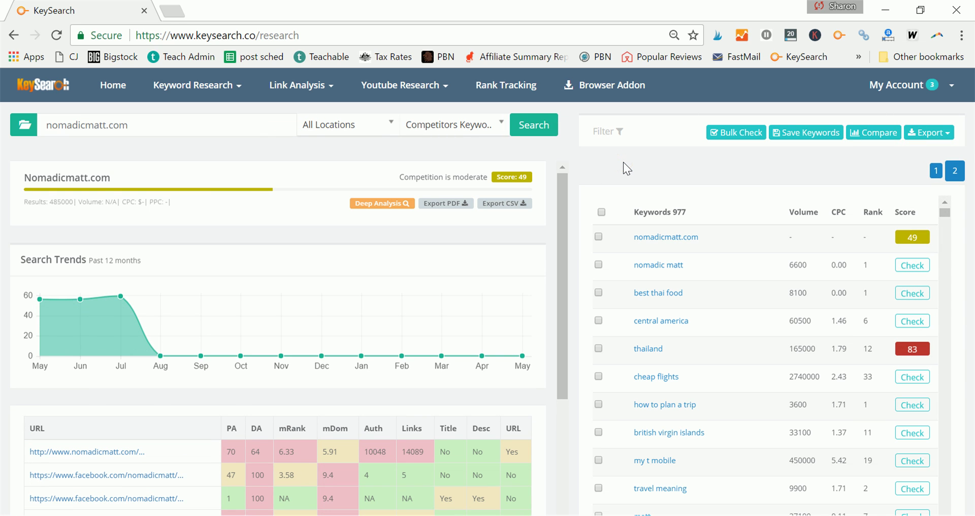